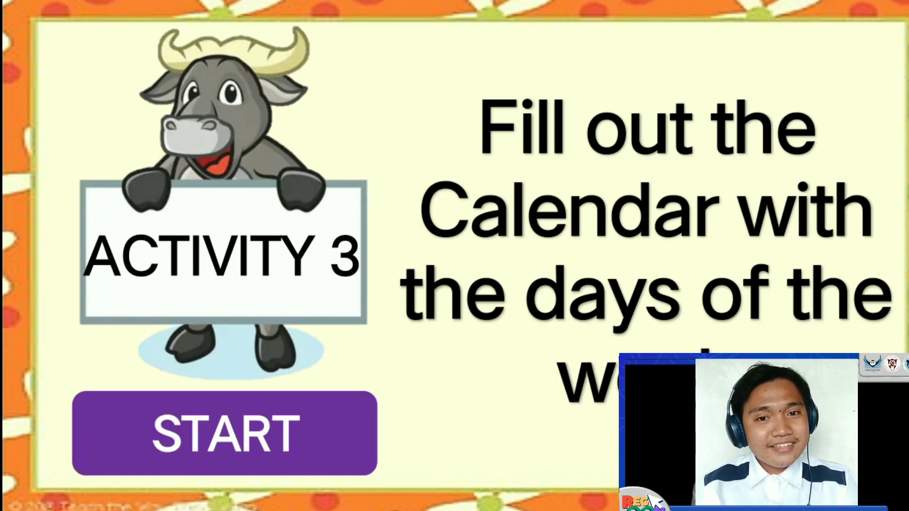
# - Start Activity 3 and place MONDAY through SATURDAY after SUNDAY in the January calendar header
pyautogui.press('Right')
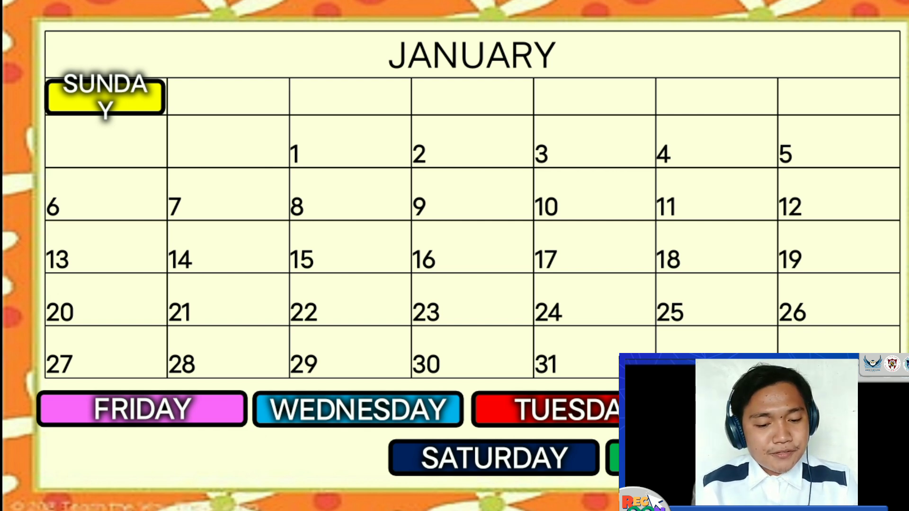
pyautogui.press('Right')
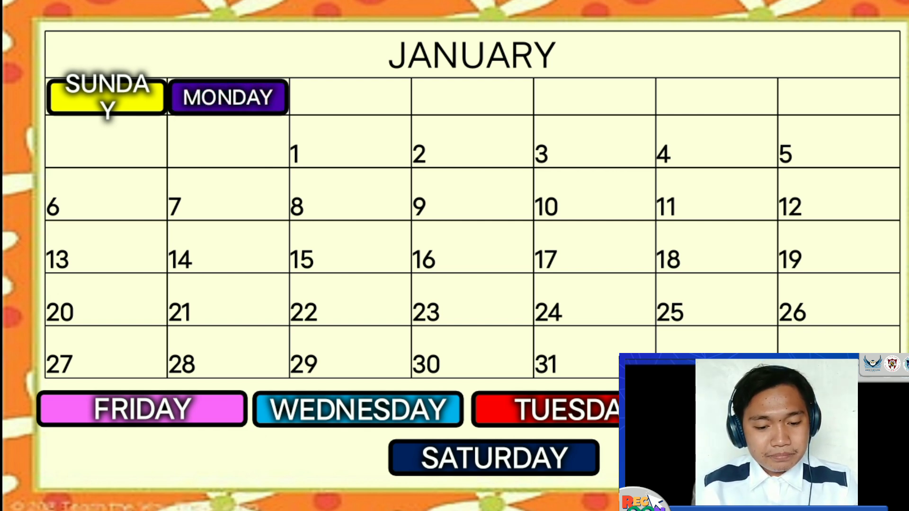
pyautogui.press('Right')
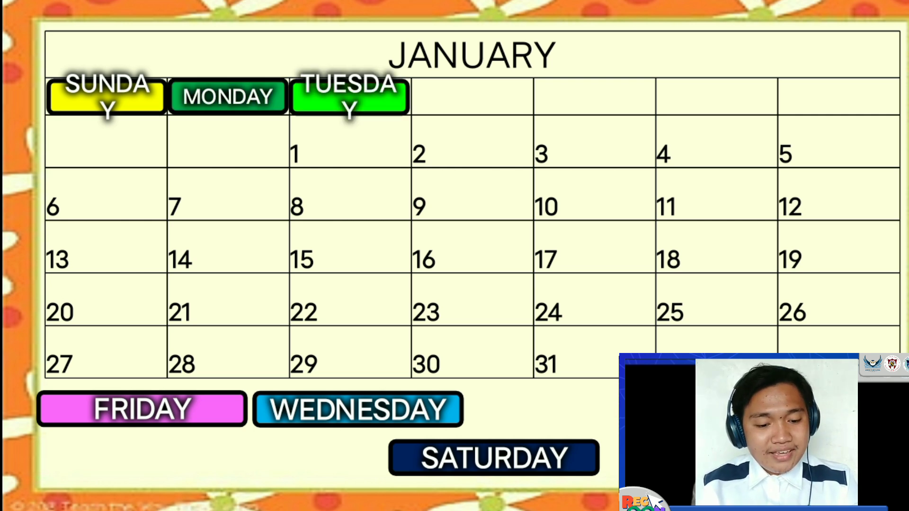
pyautogui.press('Right')
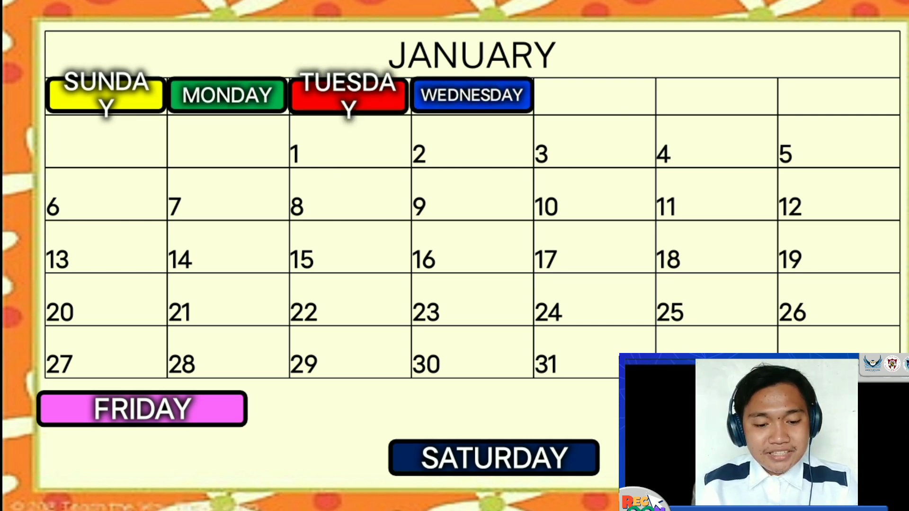
pyautogui.press('Right')
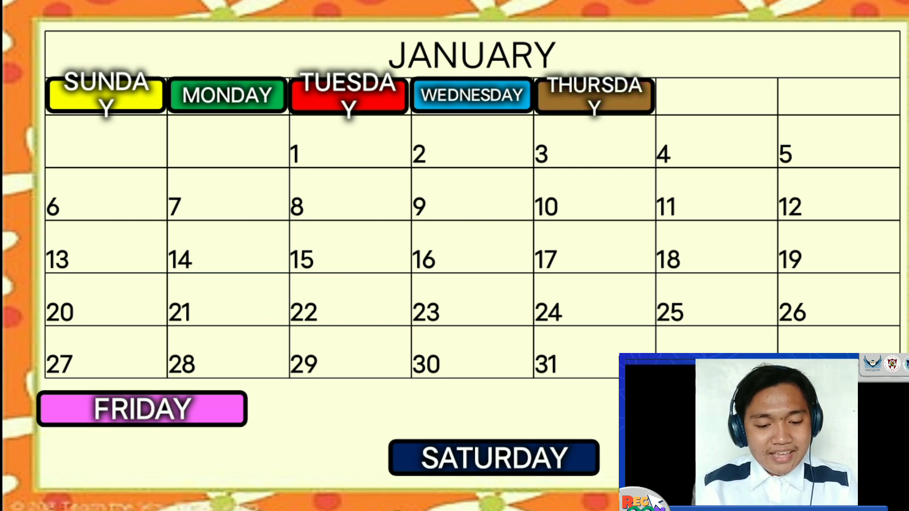
pyautogui.press('Right')
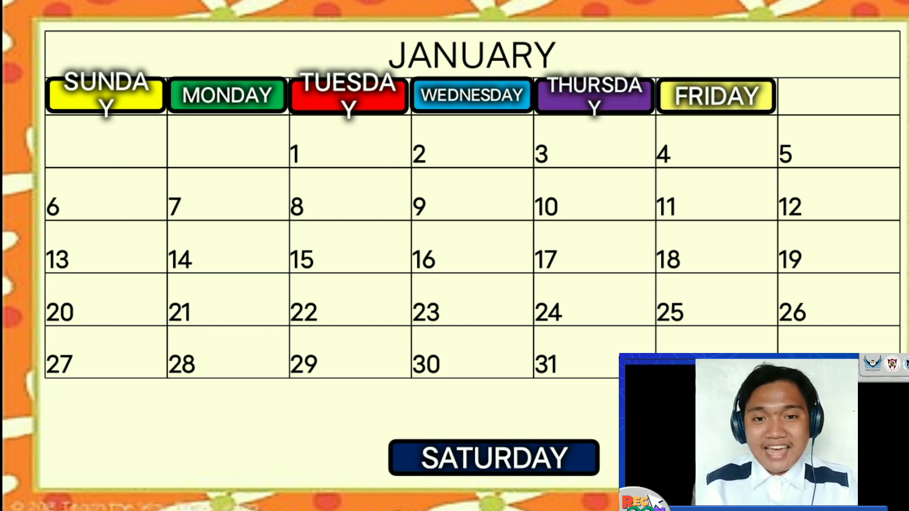
pyautogui.press('Right')
pyautogui.press('Right')
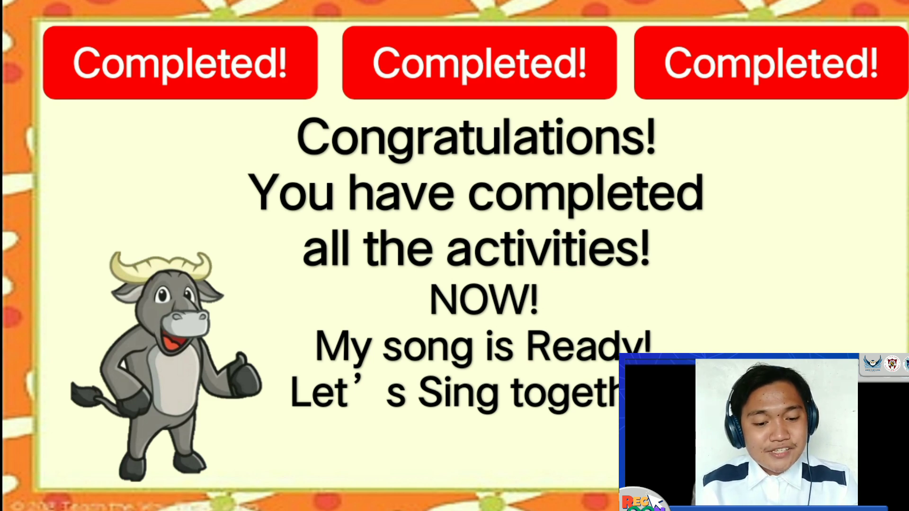
# - Advance from the congratulations slide to the SEVEN DAYS IN A WEEK song slide
pyautogui.press('Right')
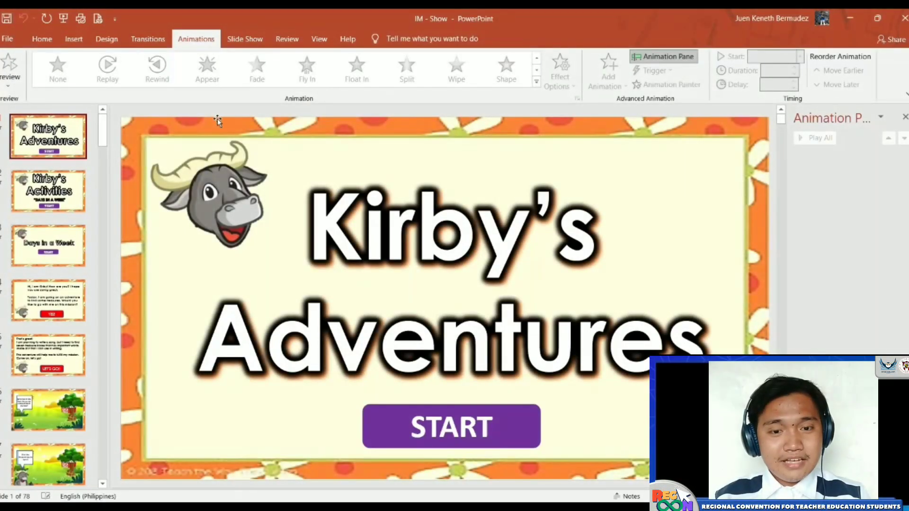
# - Review slides 1–2, selecting the START buttons and the DAYS IN A WEEK subtitle
pyautogui.click(400, 413)
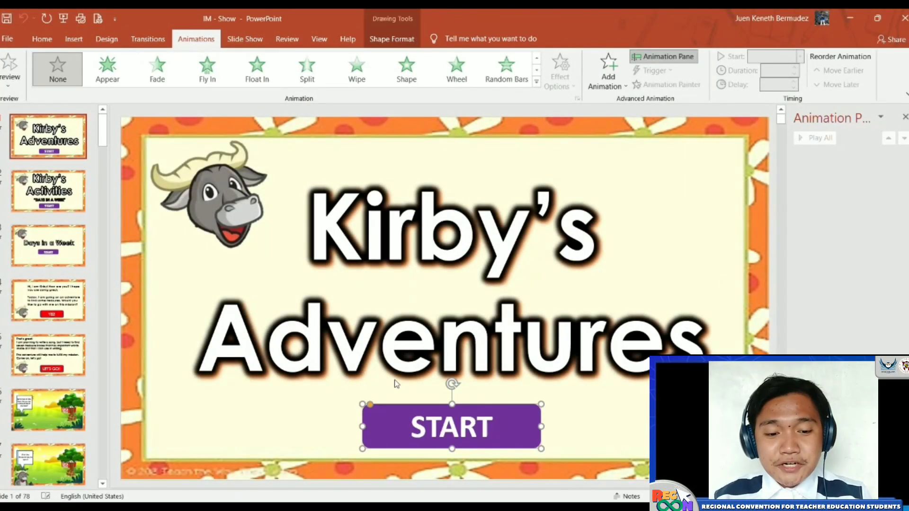
pyautogui.click(423, 361)
pyautogui.scroll(-1, 423, 361)
pyautogui.click(430, 355)
pyautogui.click(529, 420)
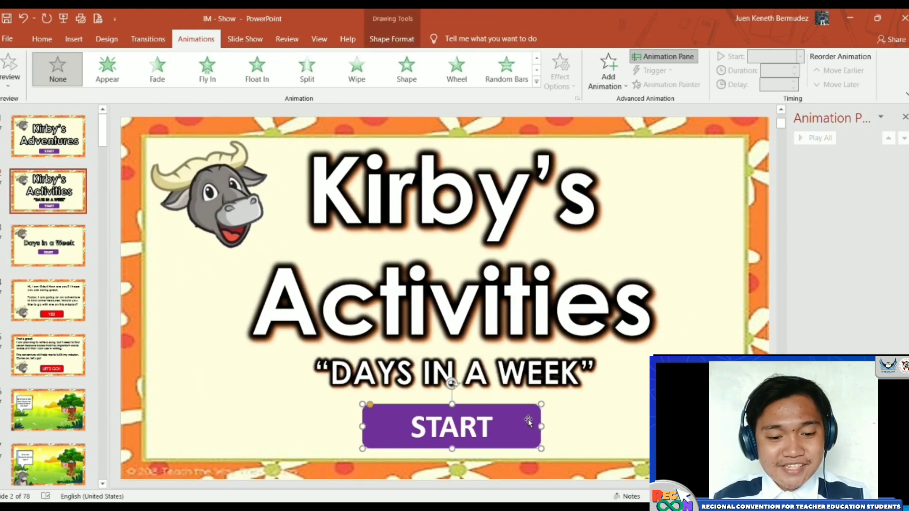
pyautogui.scroll(-1, 574, 261)
pyautogui.click(478, 240)
# - Retype slide 3's title as capital 'DAYS IN A WEEK'
pyautogui.click(43, 39)
pyautogui.write('DAYS IN A WEEK')
pyautogui.scroll(-1, 372, 280)
# - Look over slides 4 and 6, then widen slide 9's treasure-count text box so it rewraps
pyautogui.click(473, 410)
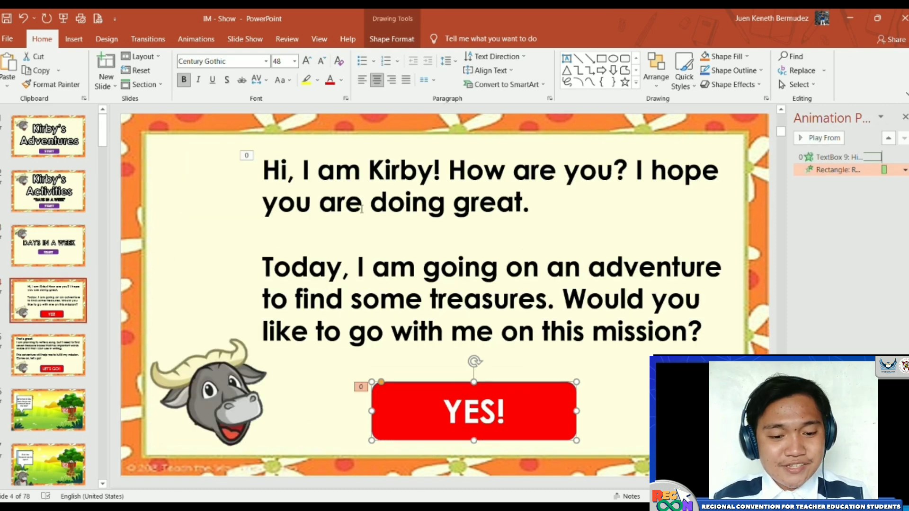
pyautogui.click(473, 203)
pyautogui.click(196, 39)
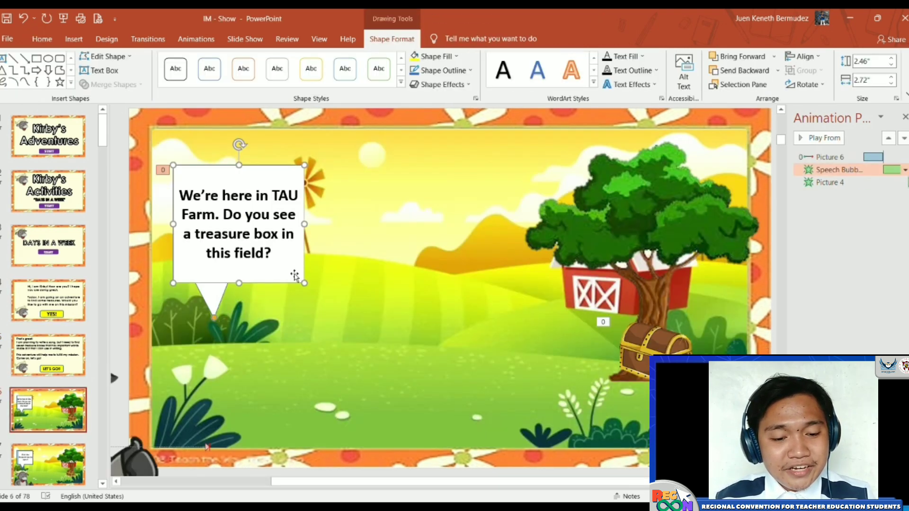
pyautogui.click(422, 251)
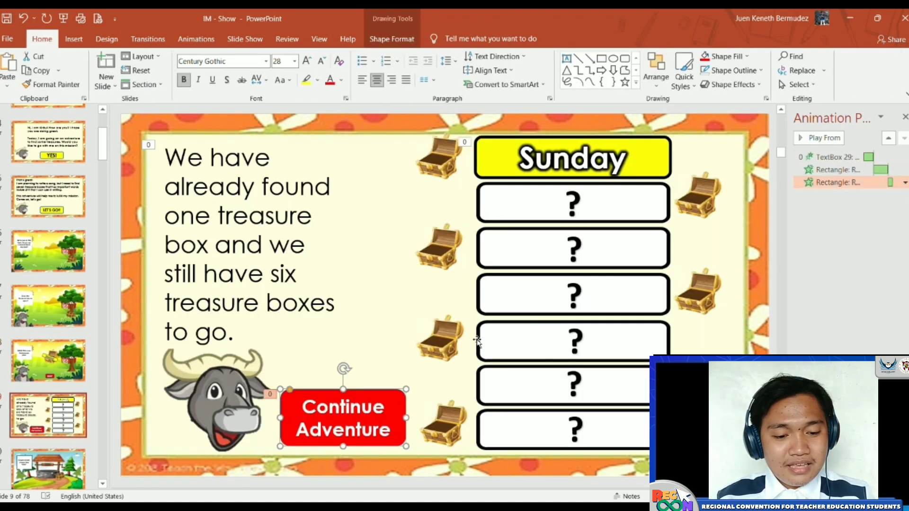
pyautogui.click(350, 242)
pyautogui.moveTo(350, 241); pyautogui.dragTo(397, 232)
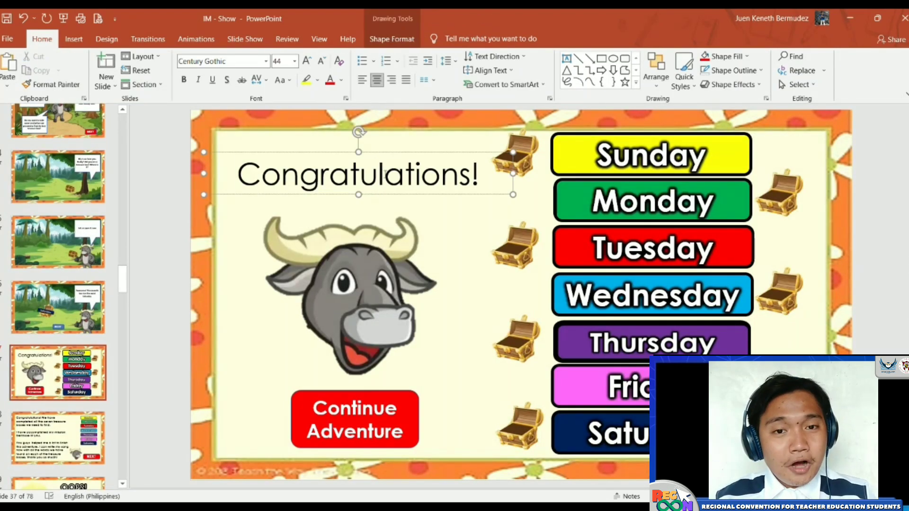
# - Begin retyping the Congratulations! title, then select slide 43's bull picture and Choose an Activity box
pyautogui.hotkey('ctrl', 'a')
pyautogui.write('Co')
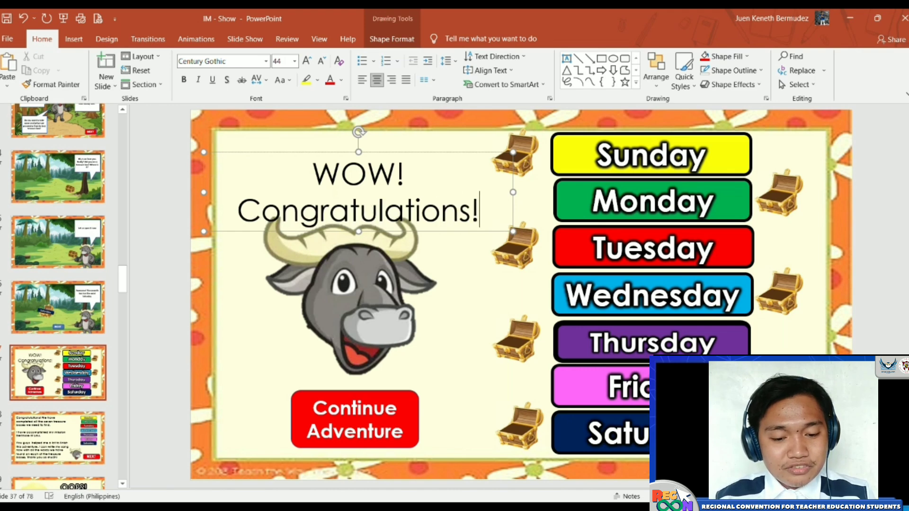
pyautogui.scroll(-1, 400, 326)
pyautogui.scroll(1, 400, 325)
pyautogui.scroll(-2, 374, 229)
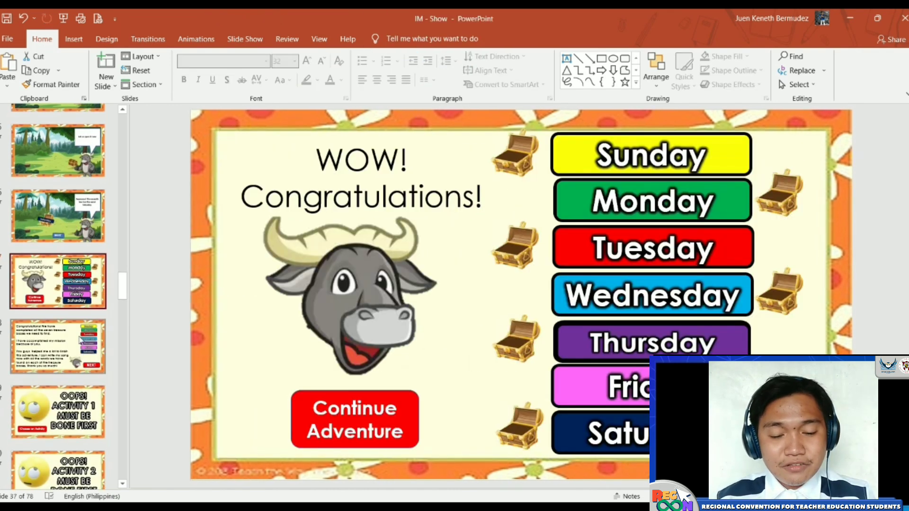
pyautogui.scroll(-4, 365, 254)
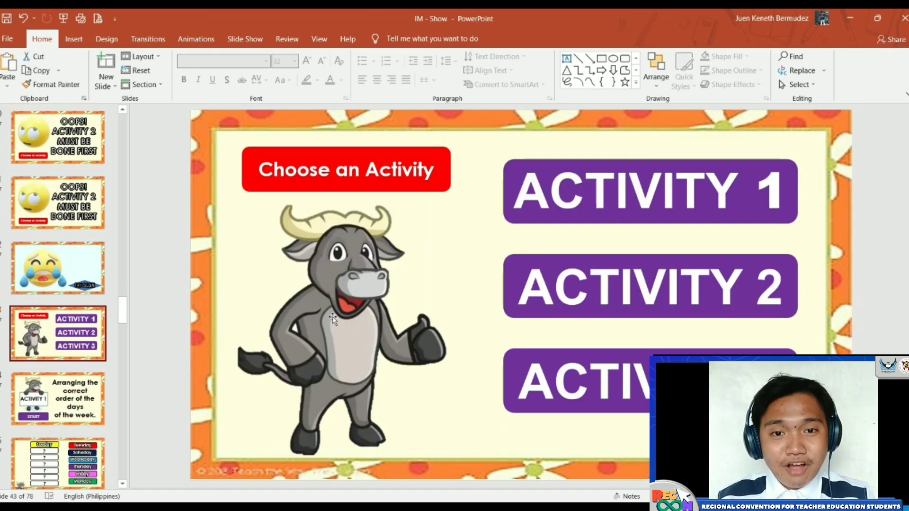
pyautogui.click(332, 319)
pyautogui.click(346, 168)
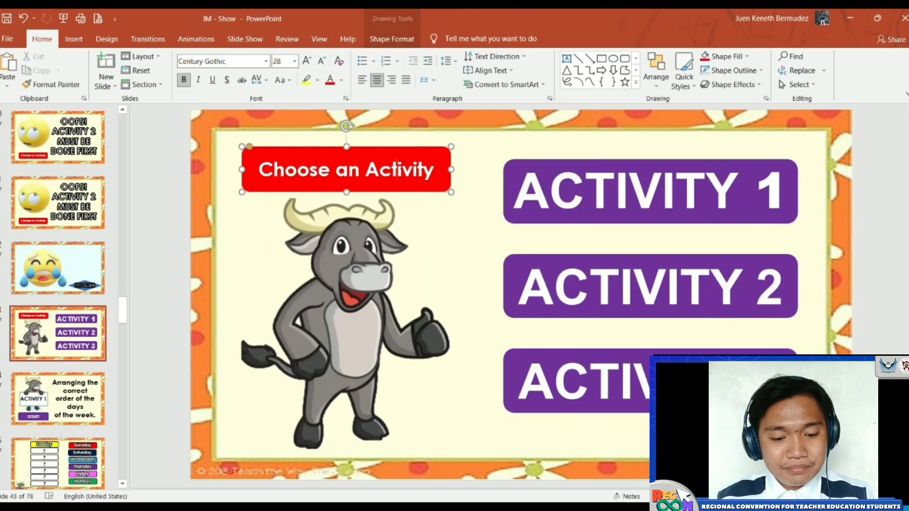
# - Step through the Correct!! and days-of-the-week slides up to Thursday being filled in
pyautogui.scroll(-2, 68, 379)
pyautogui.click(68, 379)
pyautogui.scroll(-1, 527, 318)
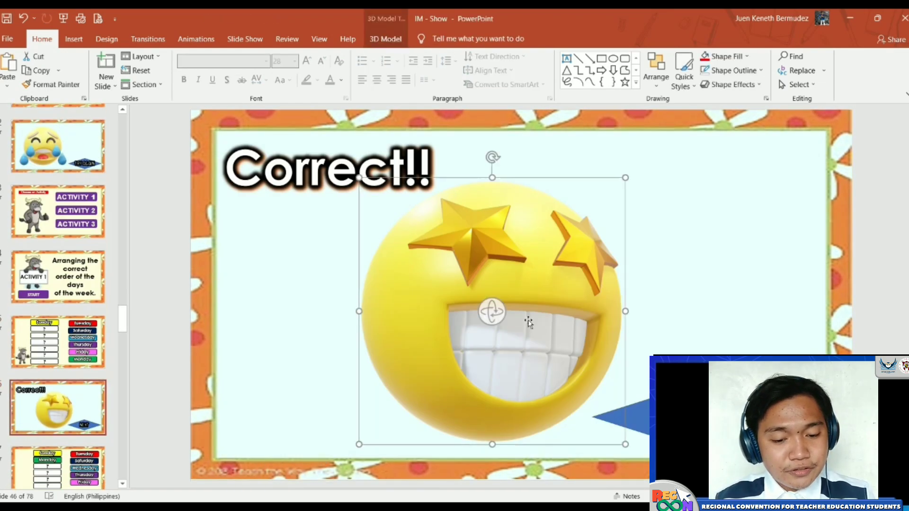
pyautogui.click(65, 399)
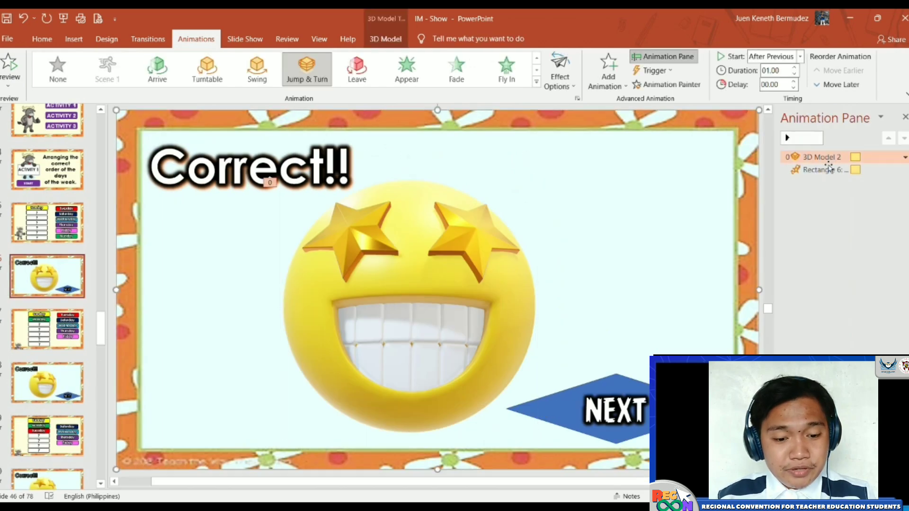
pyautogui.click(48, 329)
pyautogui.click(48, 435)
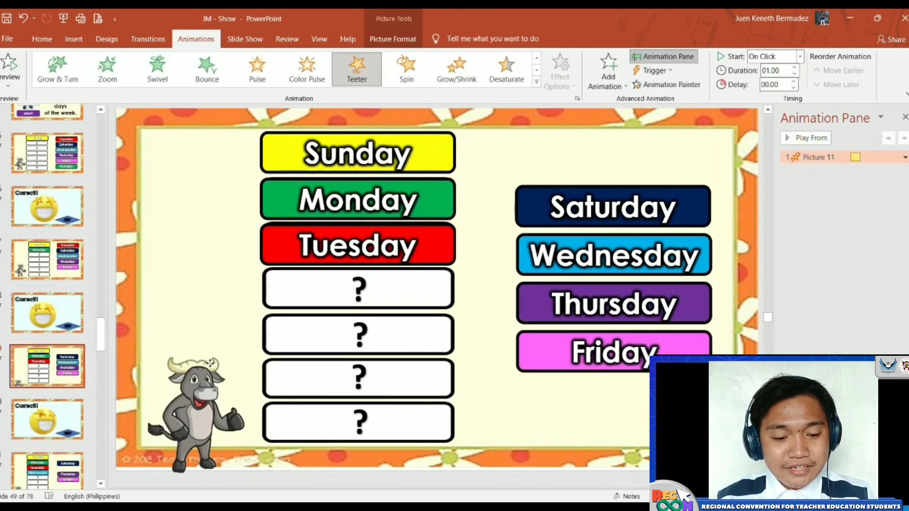
pyautogui.scroll(-2, 48, 332)
pyautogui.click(47, 310)
pyautogui.click(67, 416)
pyautogui.scroll(-3, 47, 331)
pyautogui.click(47, 206)
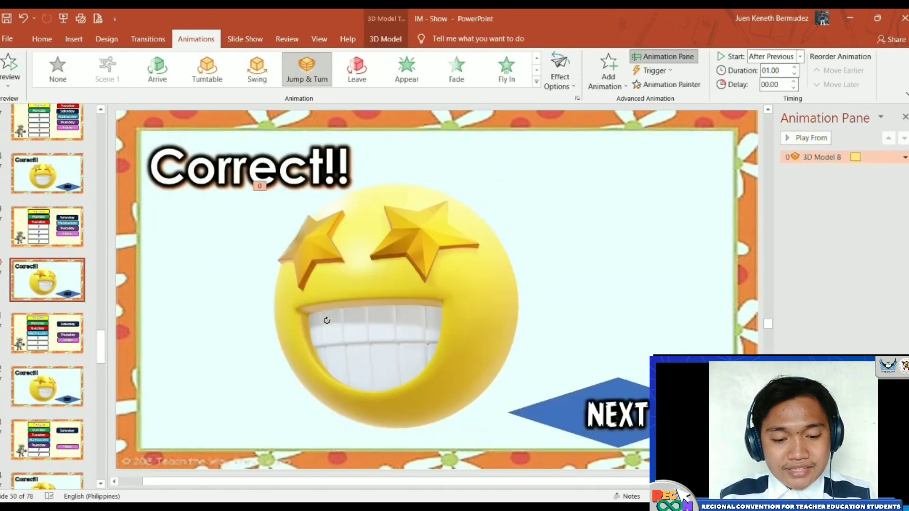
# - Continue to the Good Job slide and select its Good job! text box
pyautogui.click(33, 362)
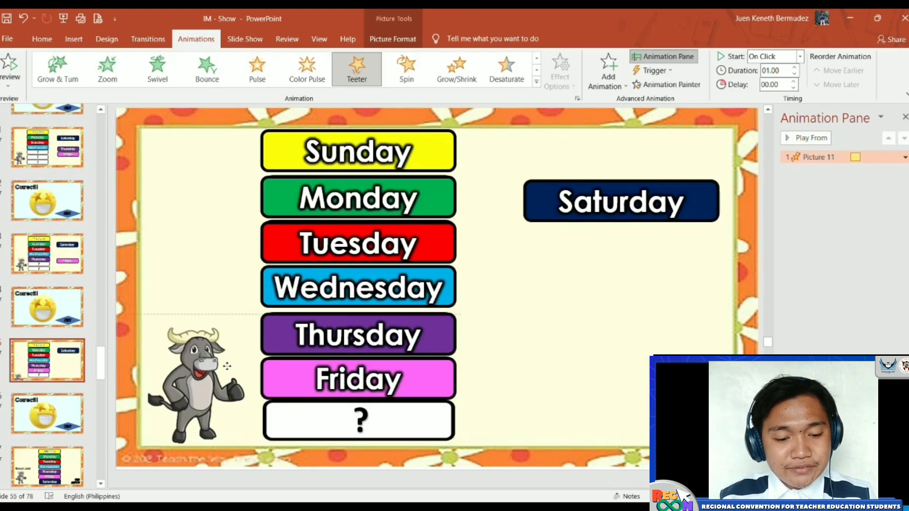
pyautogui.scroll(-2, 38, 369)
pyautogui.click(41, 345)
pyautogui.click(34, 387)
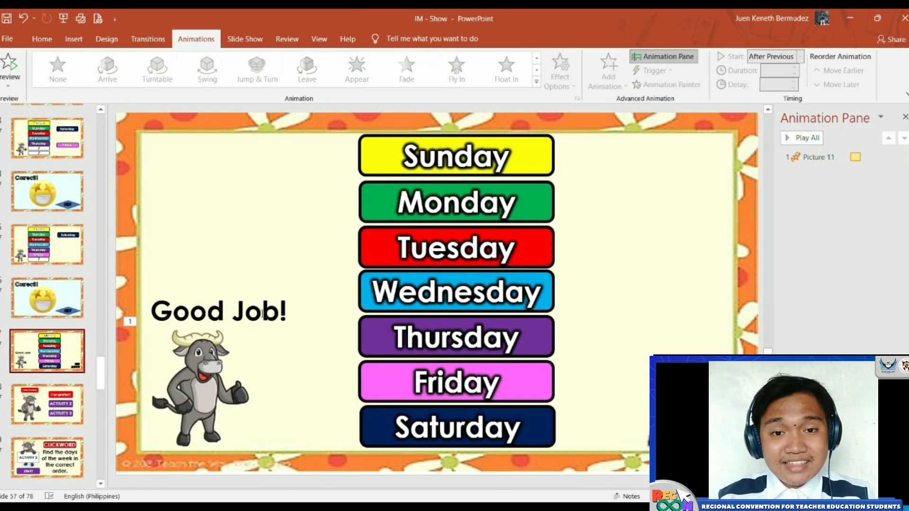
pyautogui.click(335, 247)
pyautogui.click(207, 193)
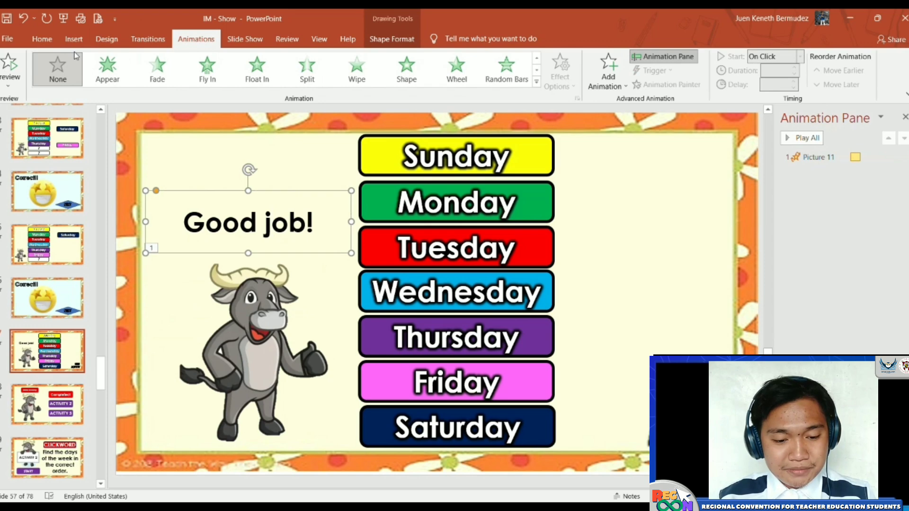
pyautogui.click(41, 39)
# - On the activity-choice slide, open Glow Options for the Completed! box
pyautogui.click(47, 405)
pyautogui.click(483, 182)
pyautogui.click(392, 39)
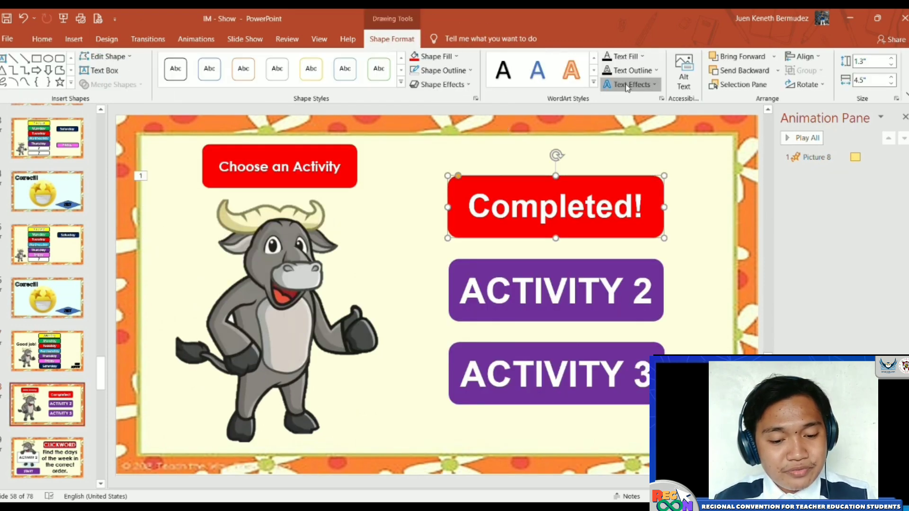
pyautogui.click(661, 98)
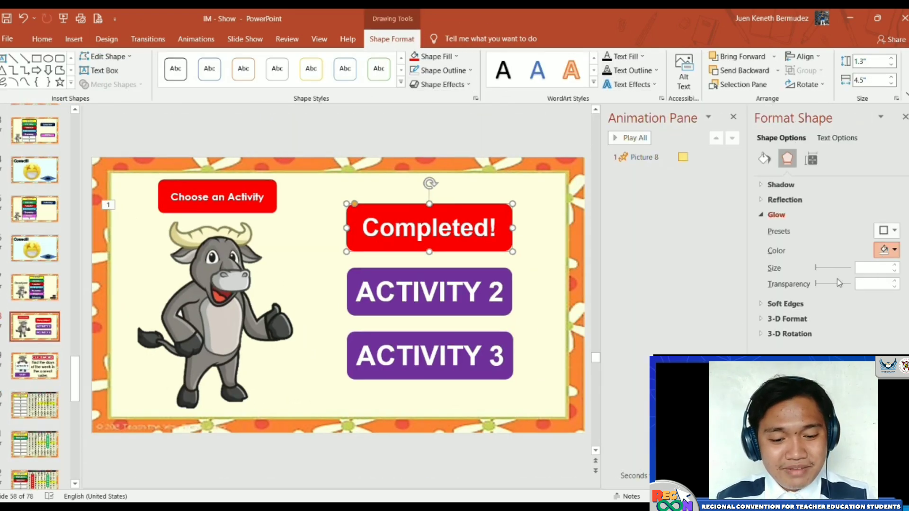
# - Go through the CLICKWORD Activity 2 slide, selecting its title box, to the word-search slide
pyautogui.click(34, 365)
pyautogui.click(538, 187)
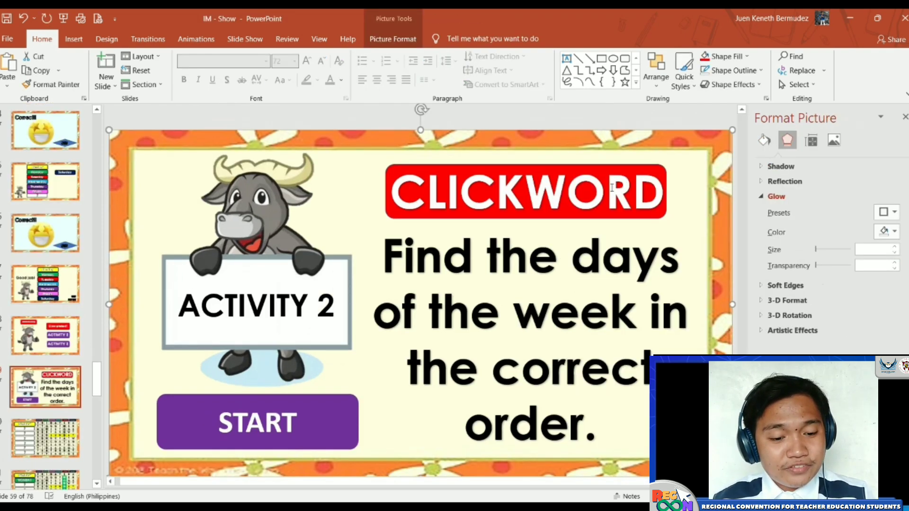
pyautogui.click(527, 192)
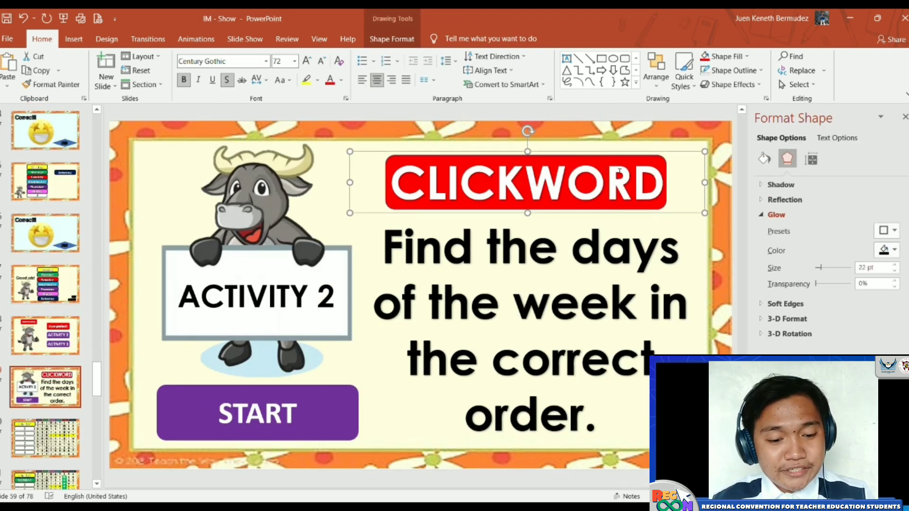
pyautogui.click(235, 216)
pyautogui.scroll(-1, 235, 215)
pyautogui.scroll(-7, 235, 216)
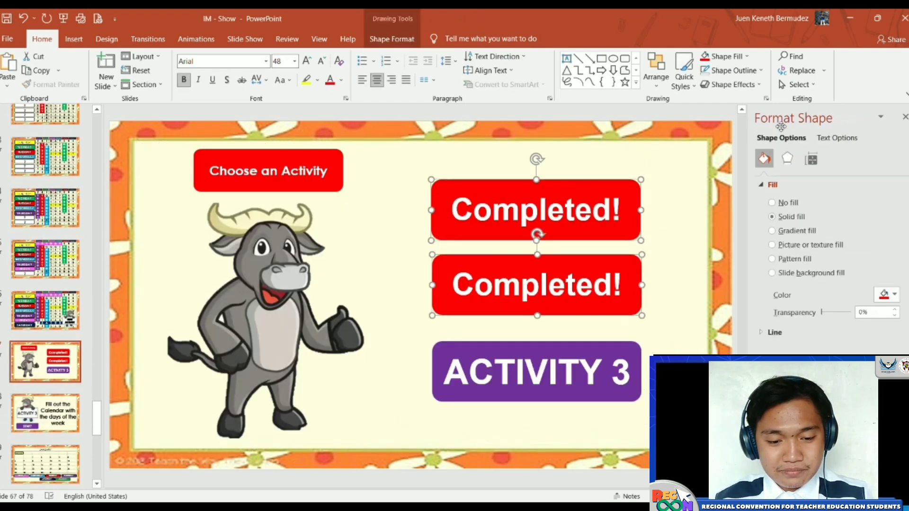
# - Check the Completed! boxes' glow settings, then open the January calendar slide and select its table
pyautogui.click(786, 159)
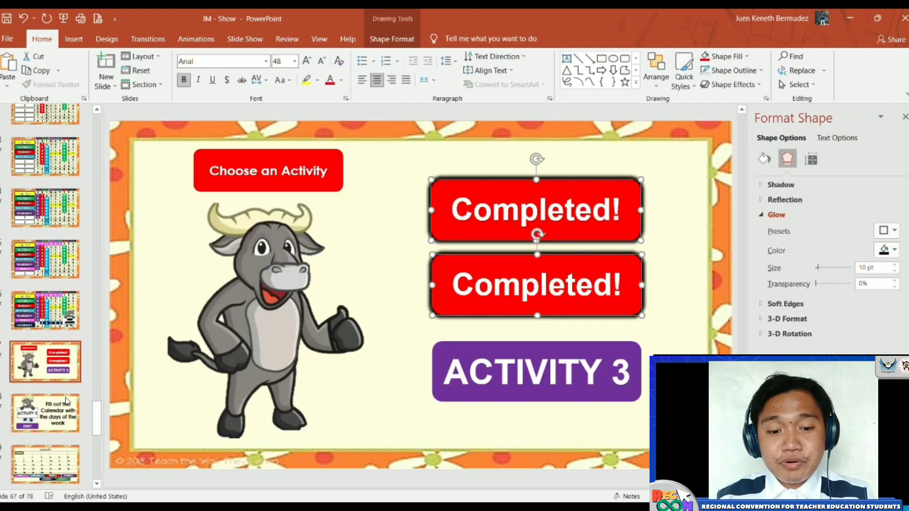
pyautogui.scroll(-2, 379, 284)
pyautogui.click(61, 333)
pyautogui.scroll(-1, 366, 152)
pyautogui.click(367, 152)
pyautogui.click(390, 38)
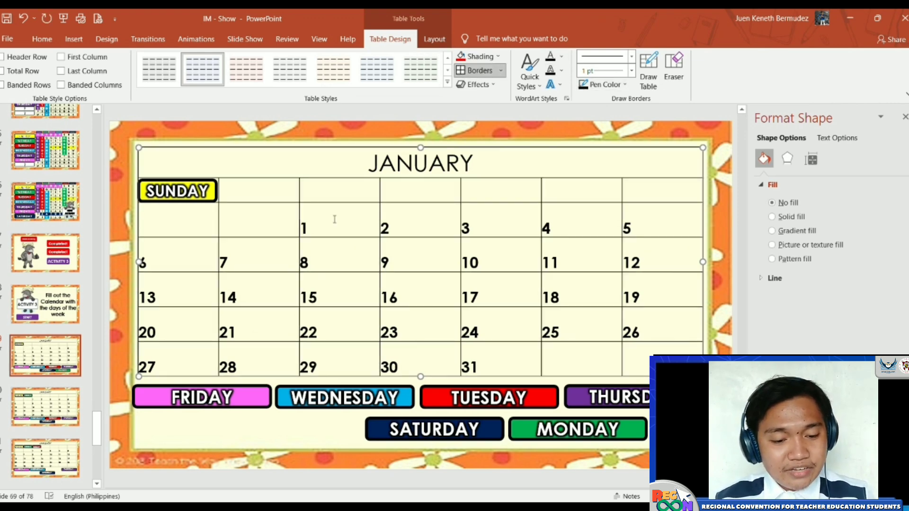
# - Inspect the Seven Days slide's song text, red play button and carabao picture, undoing one change
pyautogui.scroll(-7, 303, 236)
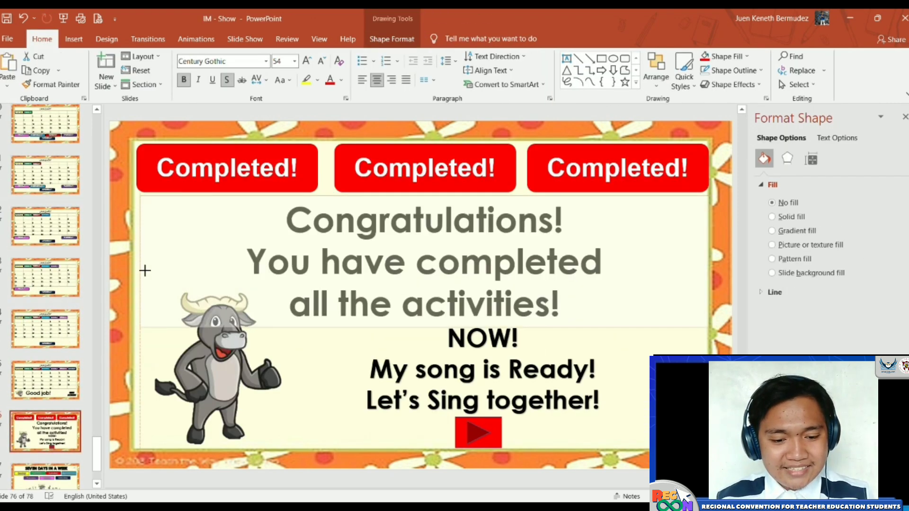
pyautogui.click(506, 319)
pyautogui.click(504, 427)
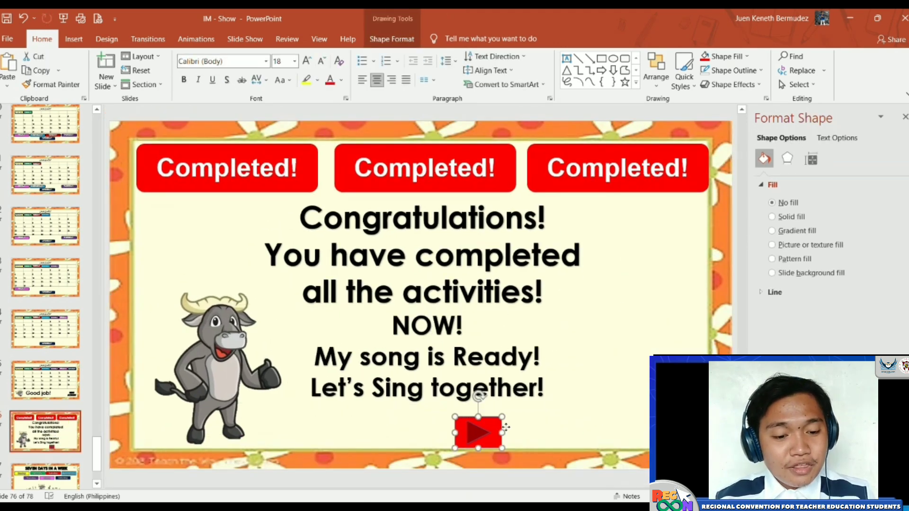
pyautogui.click(380, 39)
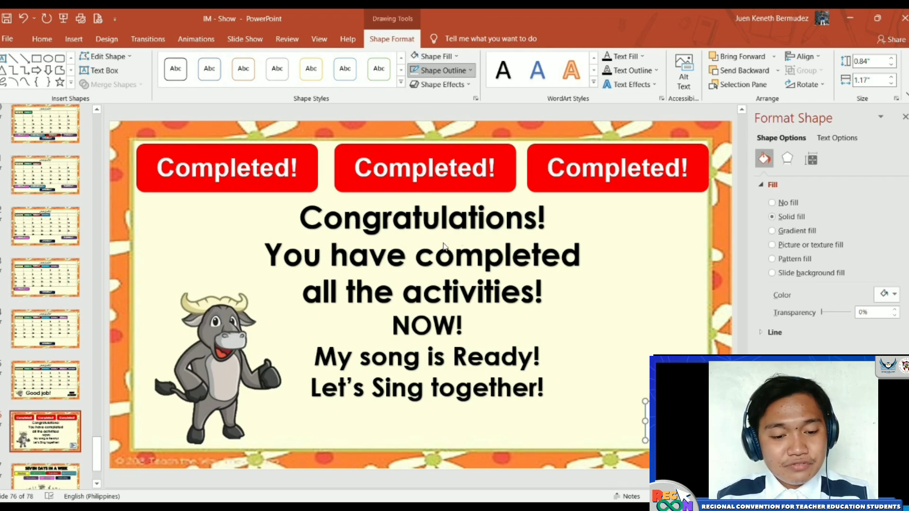
pyautogui.scroll(-1, 578, 350)
pyautogui.click(447, 379)
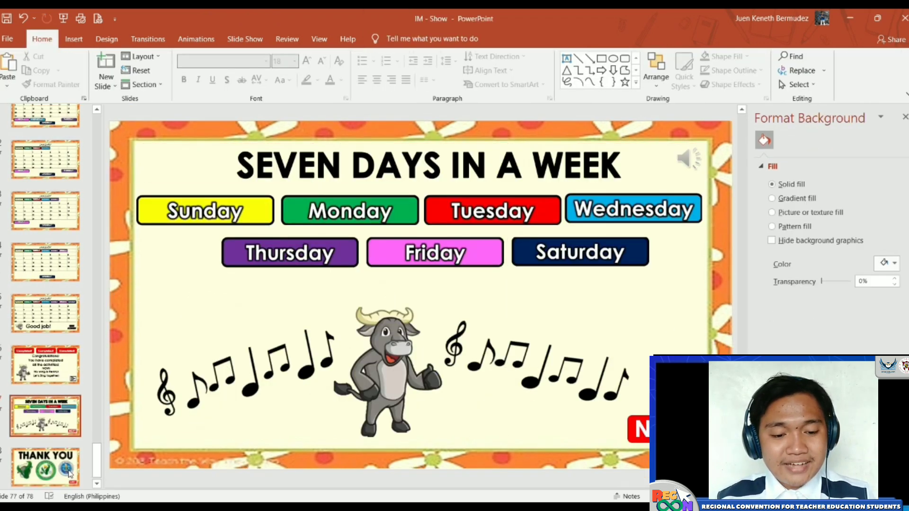
pyautogui.hotkey('ctrl', 'z')
pyautogui.hotkey('ctrl', 'z')
pyautogui.hotkey('ctrl', 'z')
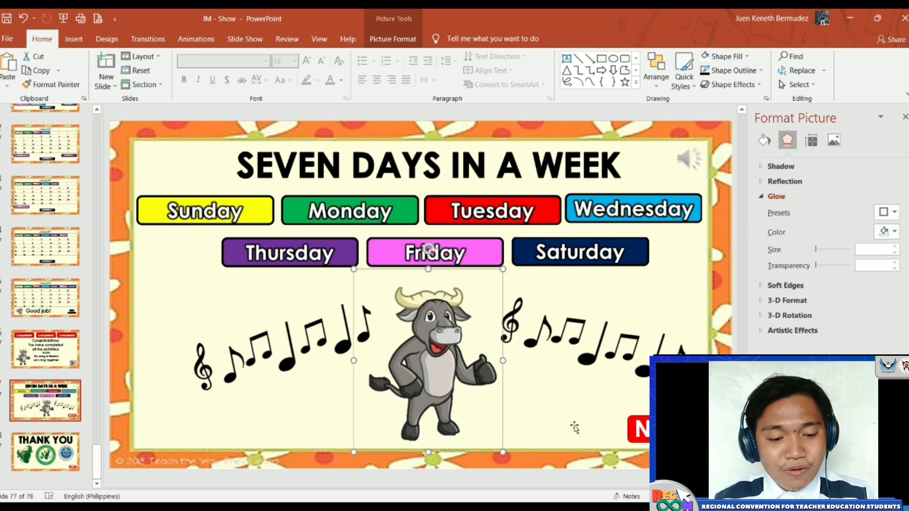
# - On the Thank You slide, shift the university seal left and place the carabao between the seals
pyautogui.click(310, 420)
pyautogui.scroll(-1, 314, 432)
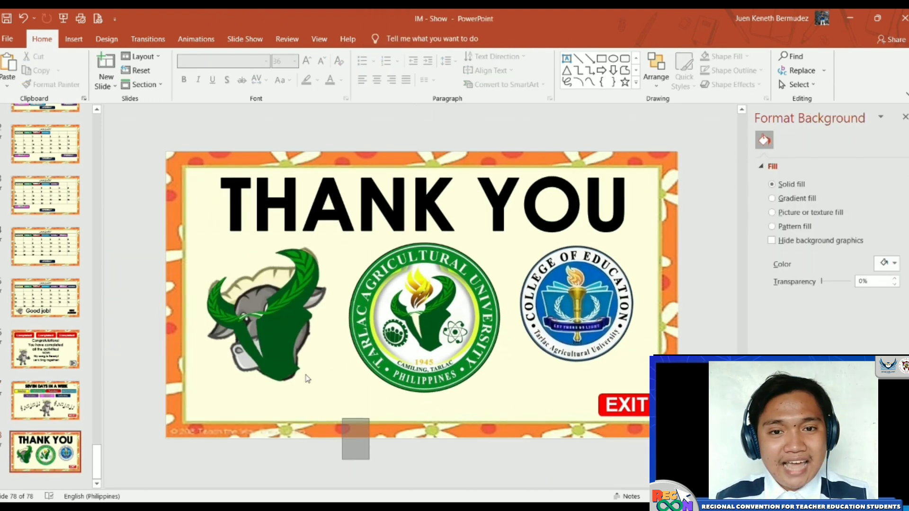
pyautogui.moveTo(306, 378); pyautogui.dragTo(466, 469)
pyautogui.moveTo(272, 258); pyautogui.dragTo(274, 258)
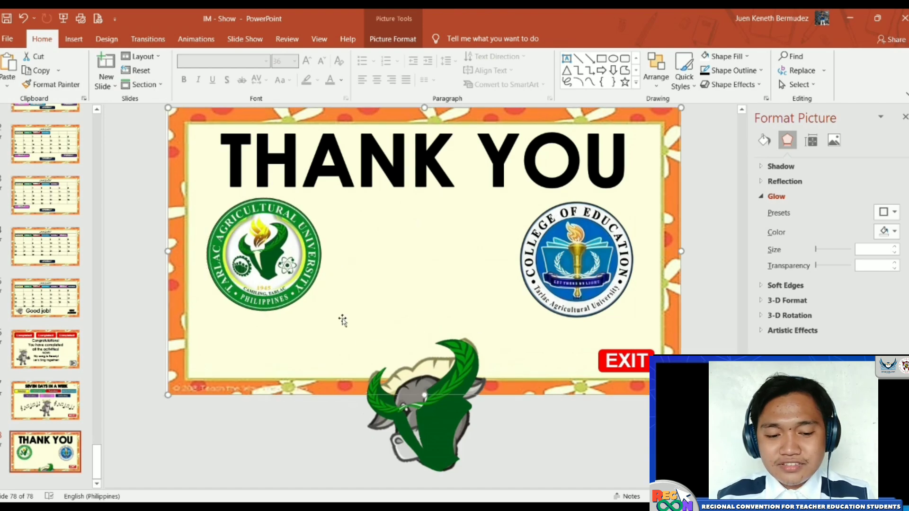
pyautogui.scroll(-2, 341, 319)
pyautogui.click(436, 428)
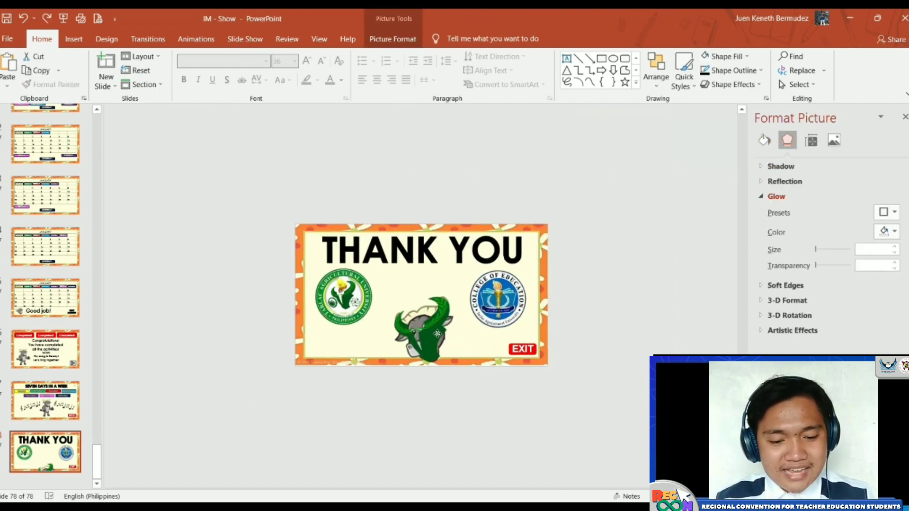